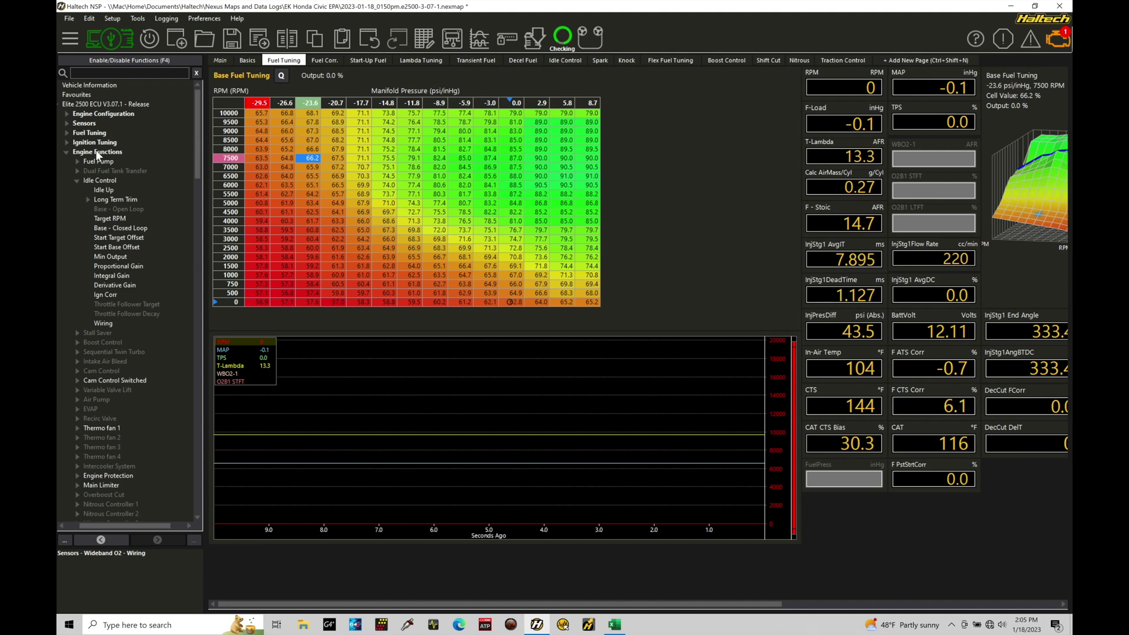
Enable the Wideband O2 sensor on the Sensors page and show its settings with Sensor 1 enabled
left_click(85, 124)
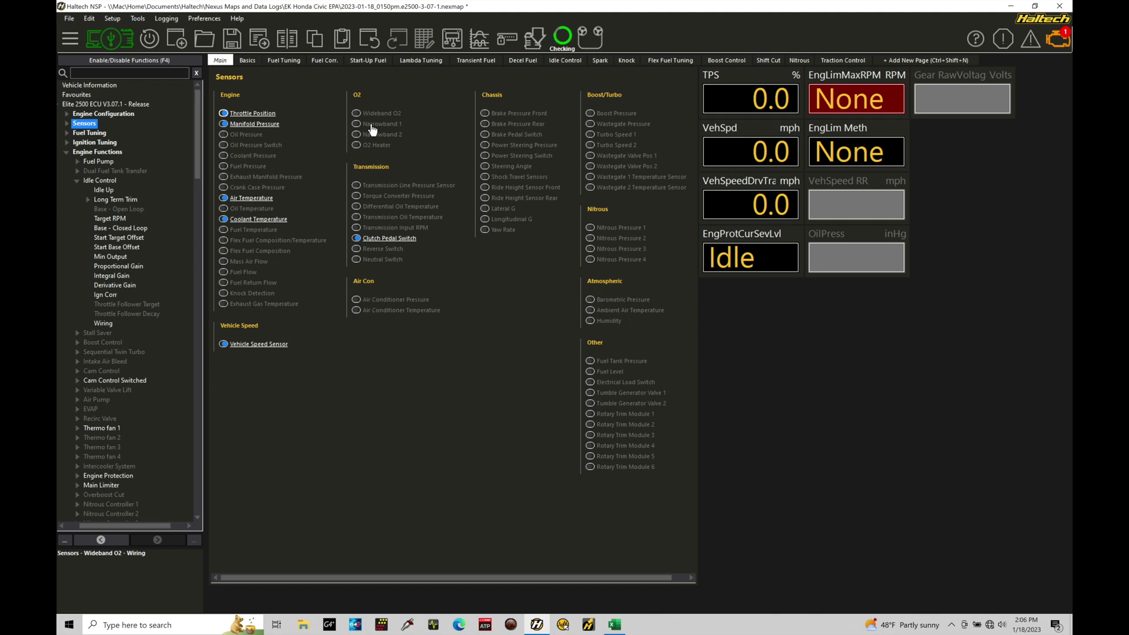
left_click(357, 113)
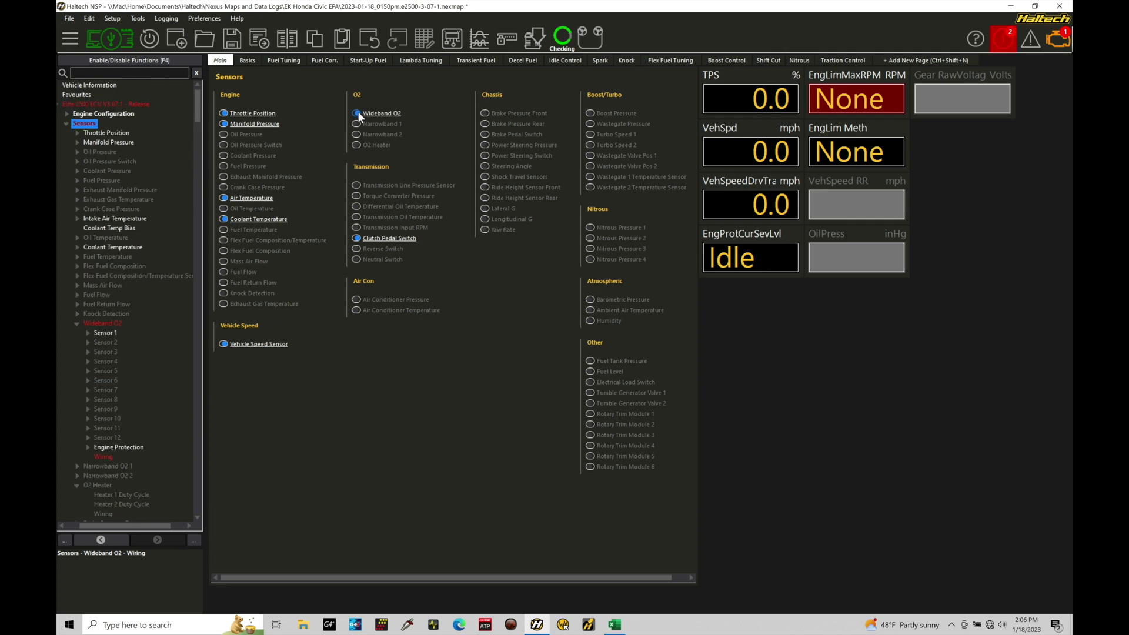
left_click(110, 322)
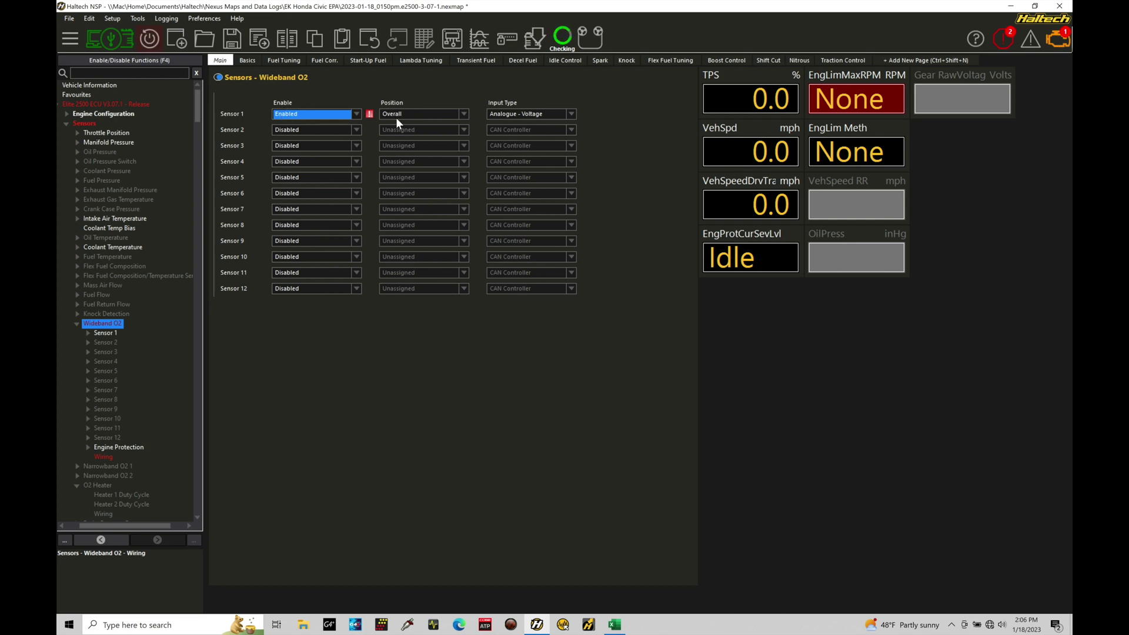
Keep Sensor 1 at position Overall with Analogue - Voltage input, then bring up the Wideband O2 wiring page
left_click(464, 114)
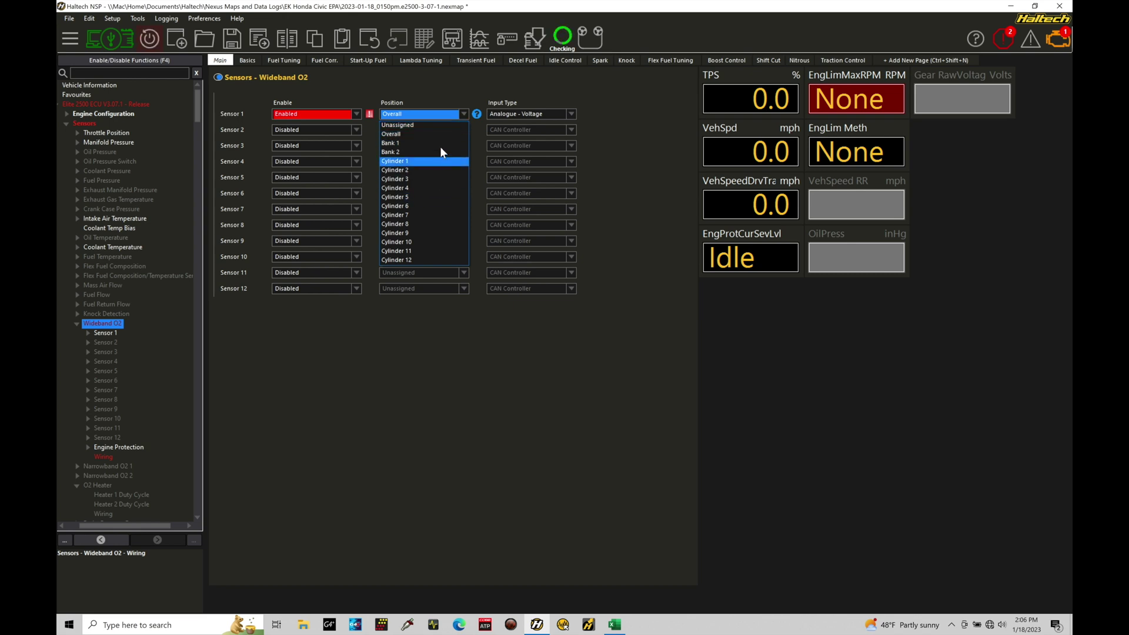
left_click(451, 79)
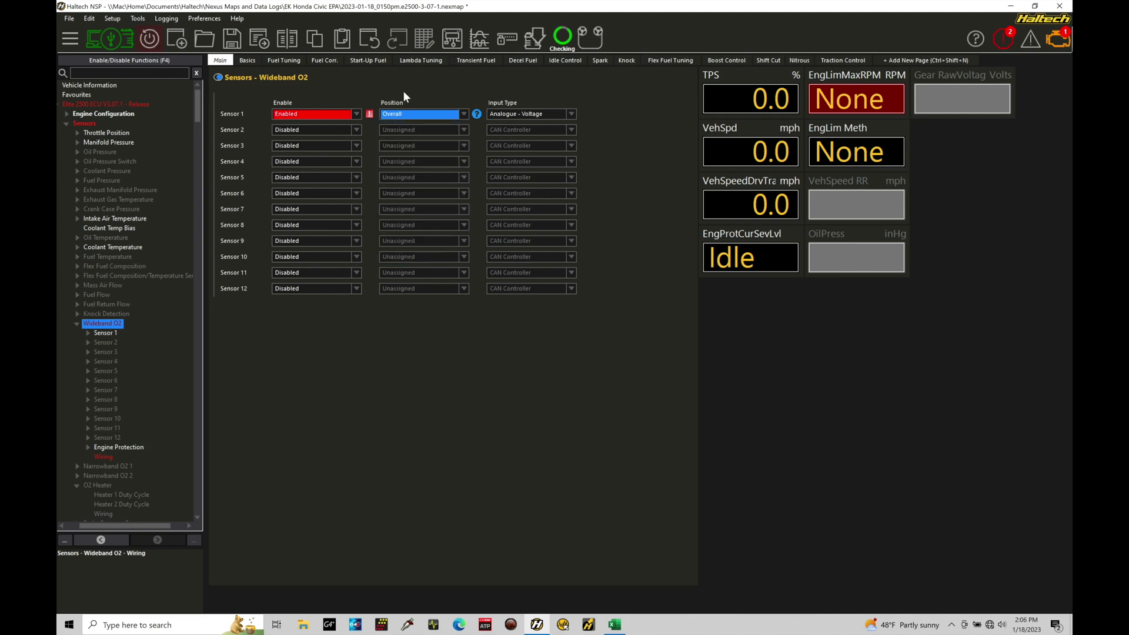
left_click(569, 116)
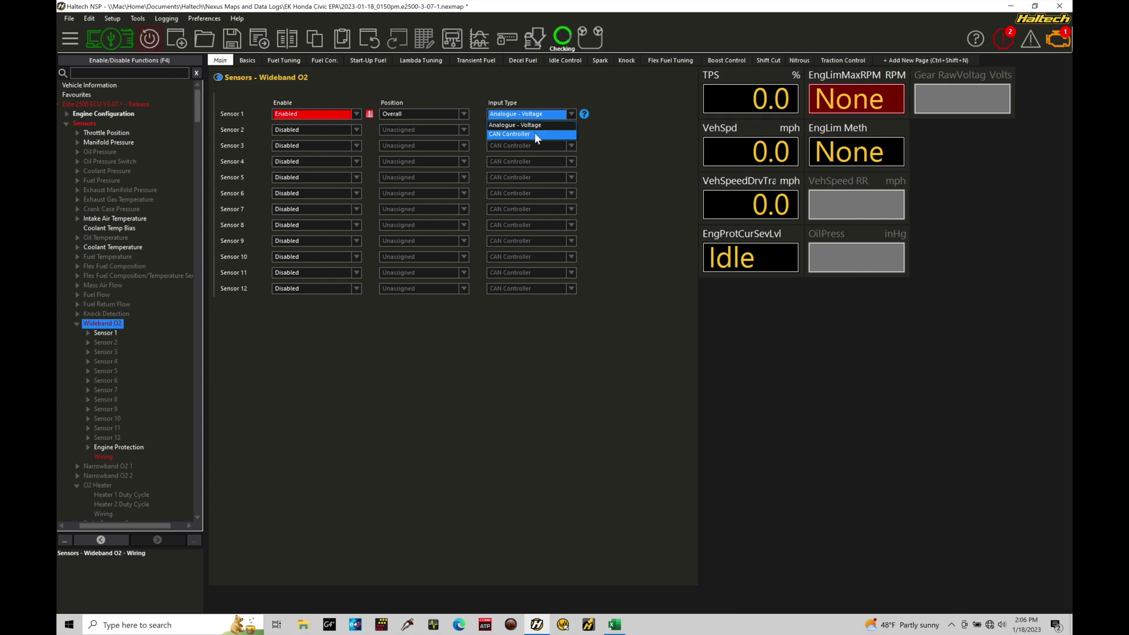
left_click(545, 99)
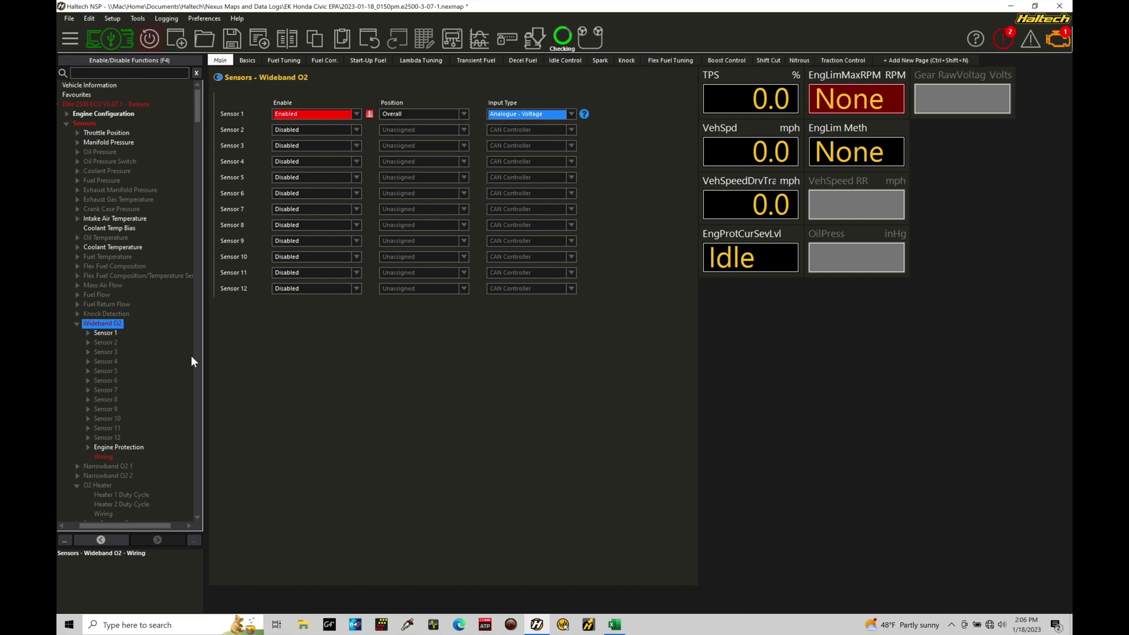
left_click(105, 458)
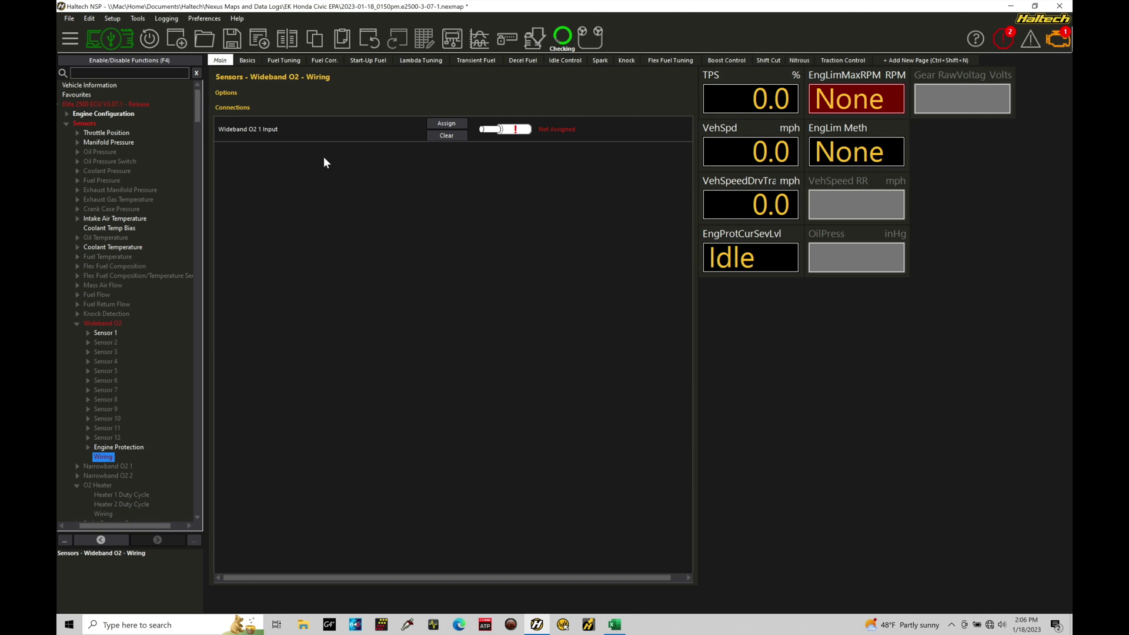
Assign Wideband O2 1 Input to AVI1 [GY/Y] on pin B13 and view Sensor 1's 0–5 V calibration
left_click(447, 123)
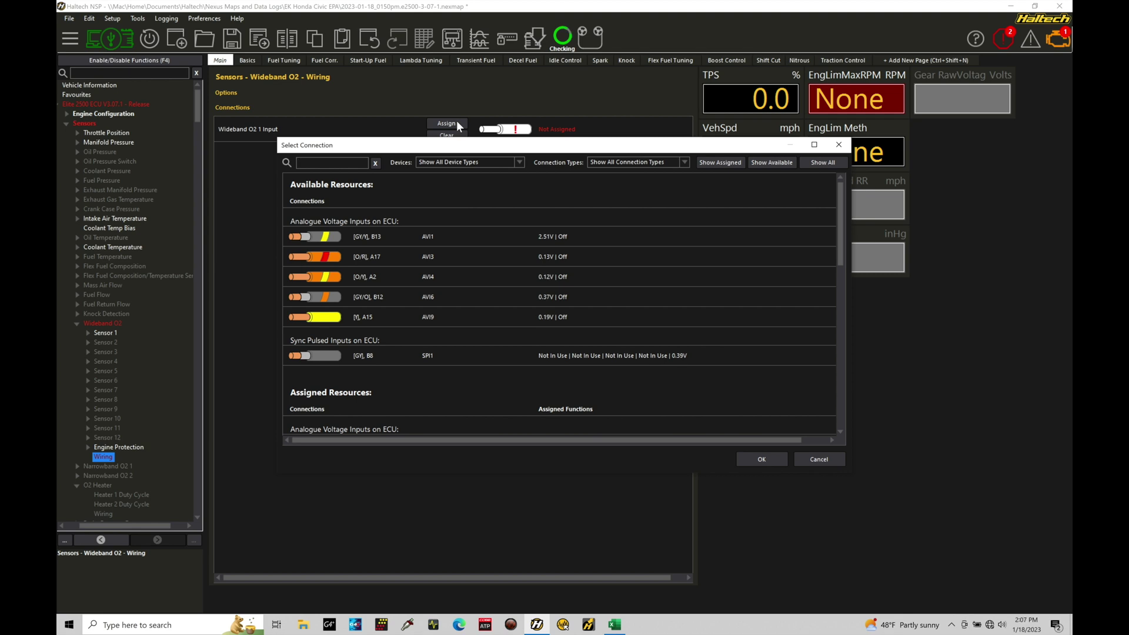
left_click(462, 236)
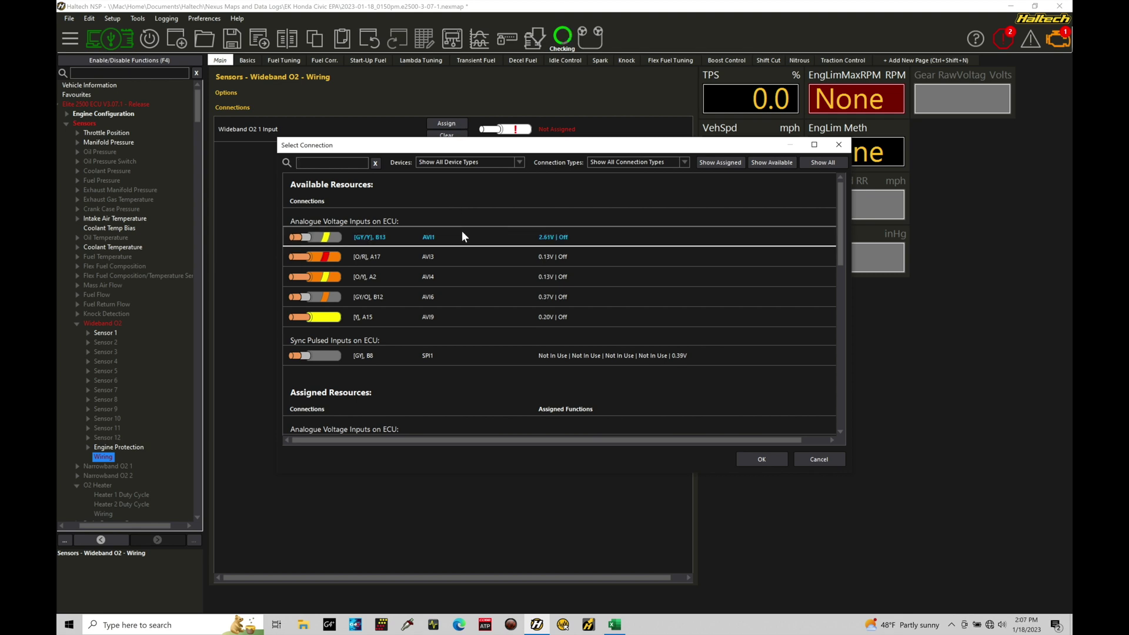
left_click(751, 459)
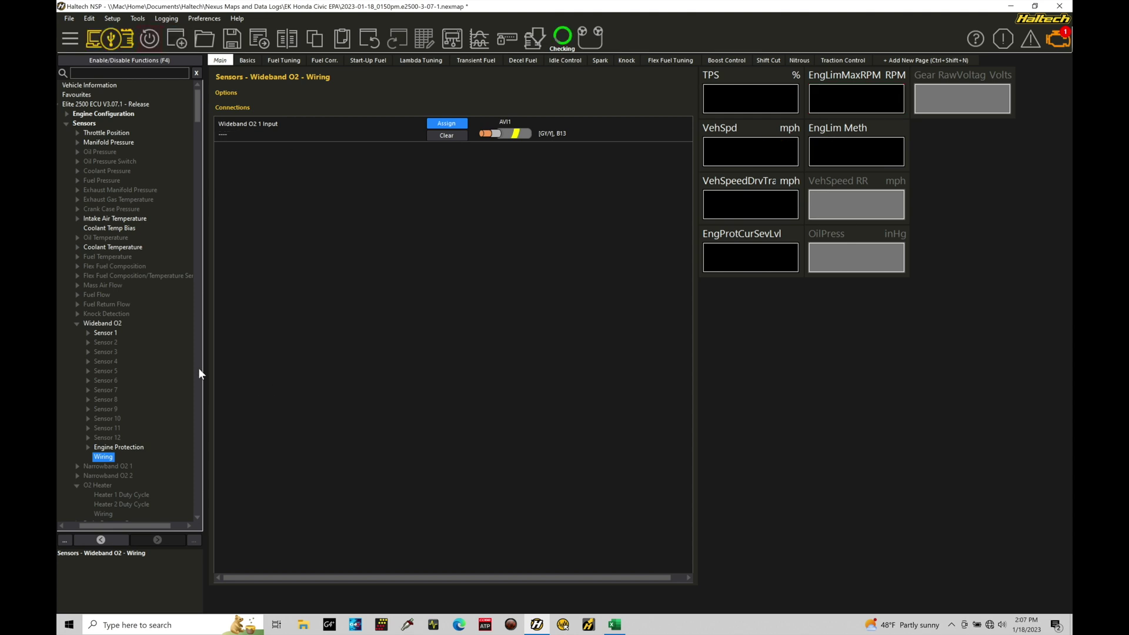
left_click(112, 333)
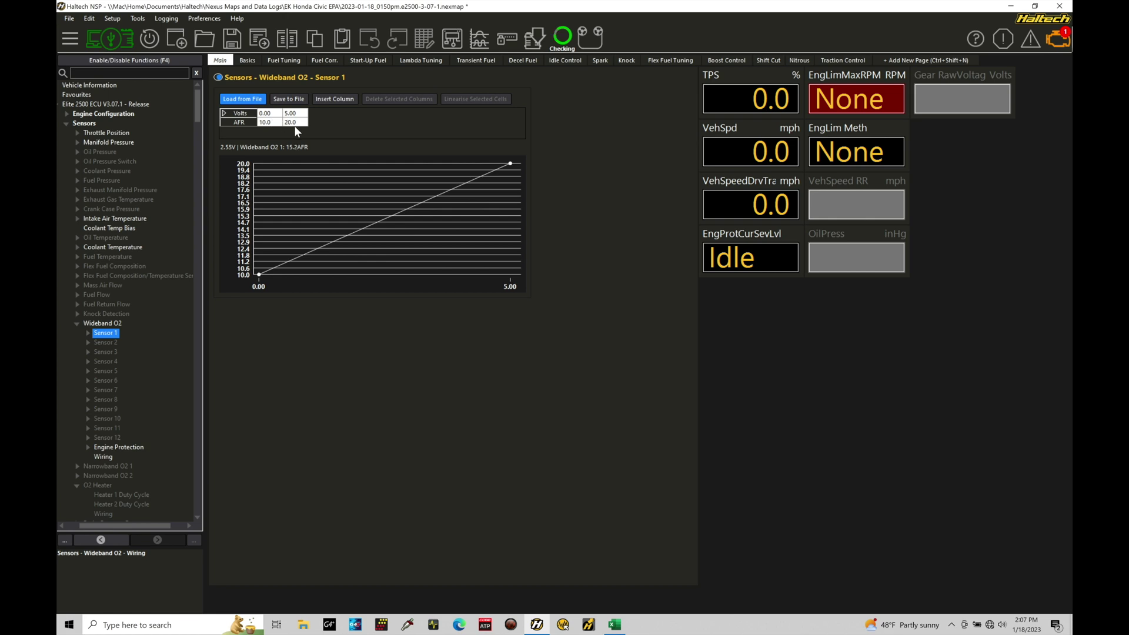
Return to the Fuel Tuning page to see the live WBO2-1 reading of about 15.1 AFR
left_click(284, 61)
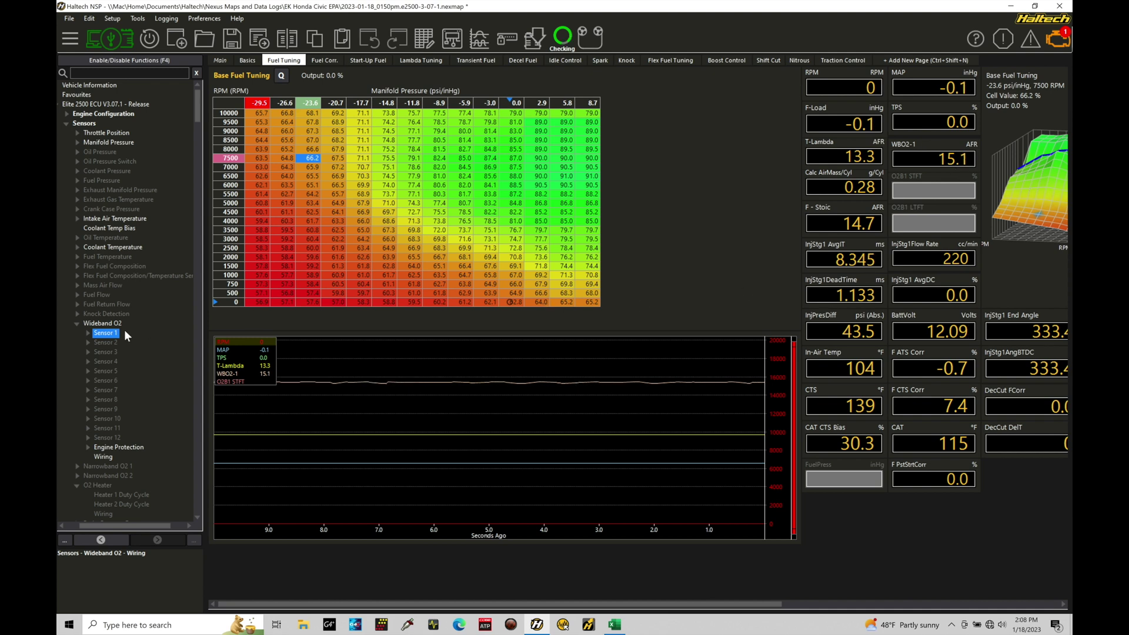
Check the Stage 1 injector flow rate of 220 cc/min and view its dead time table (1.134 ms)
left_click(76, 323)
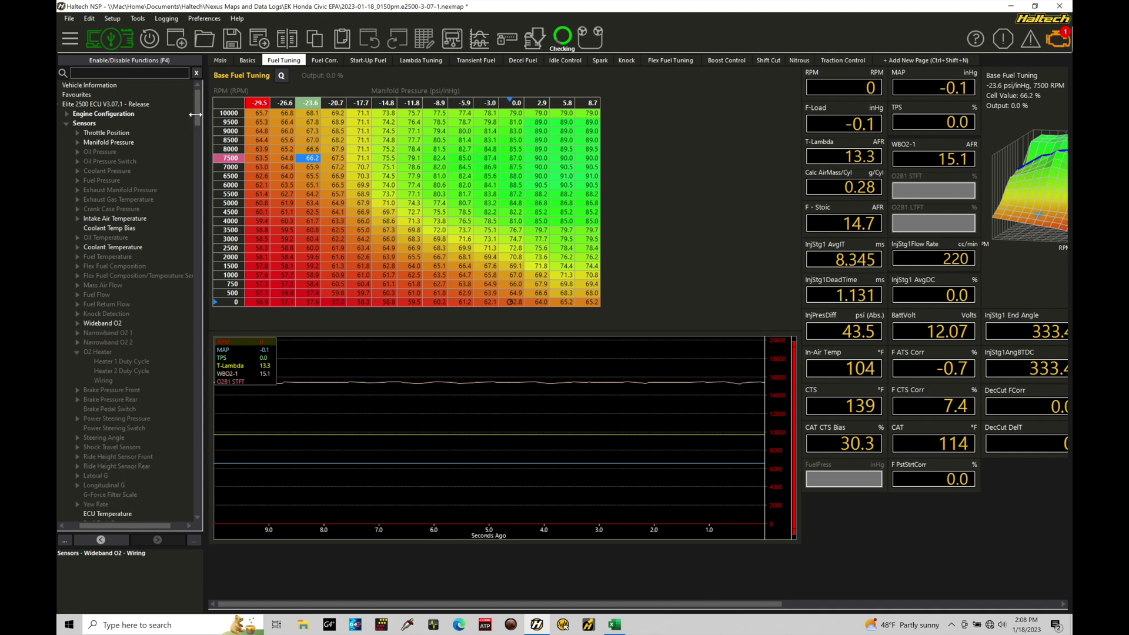
left_click_drag(195, 108, 197, 175)
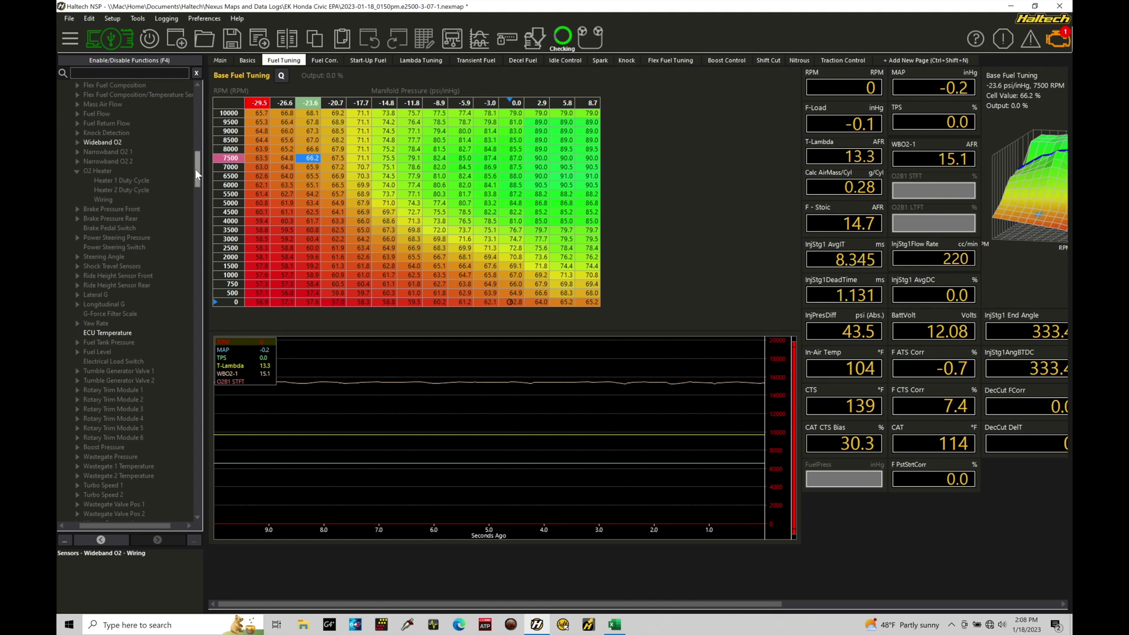
scroll(197, 202, "down", 14)
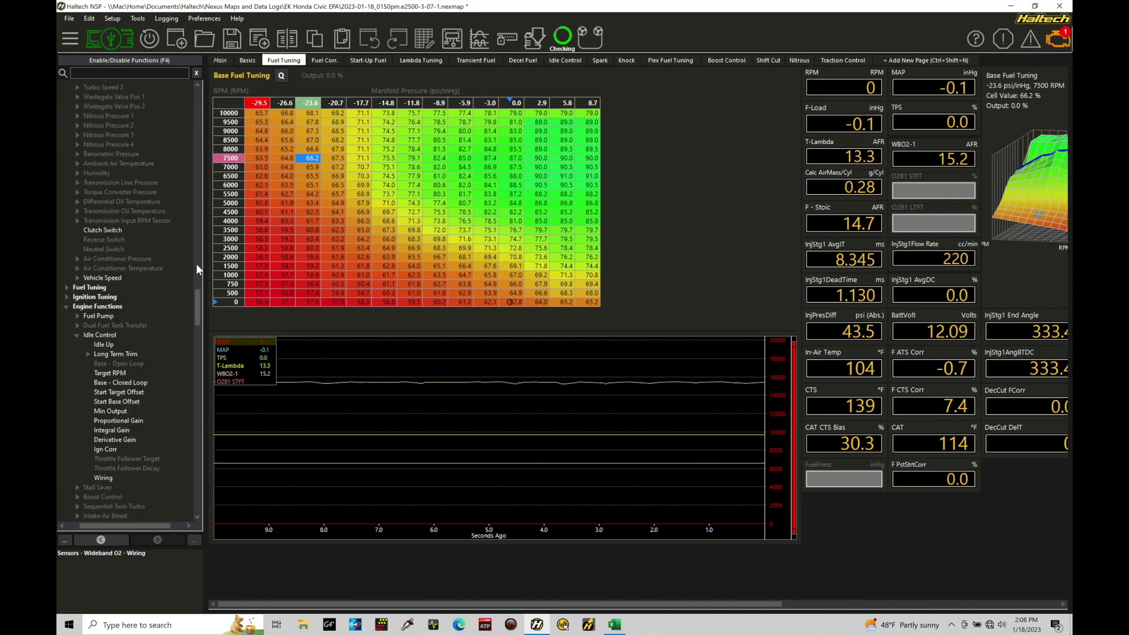
left_click(66, 287)
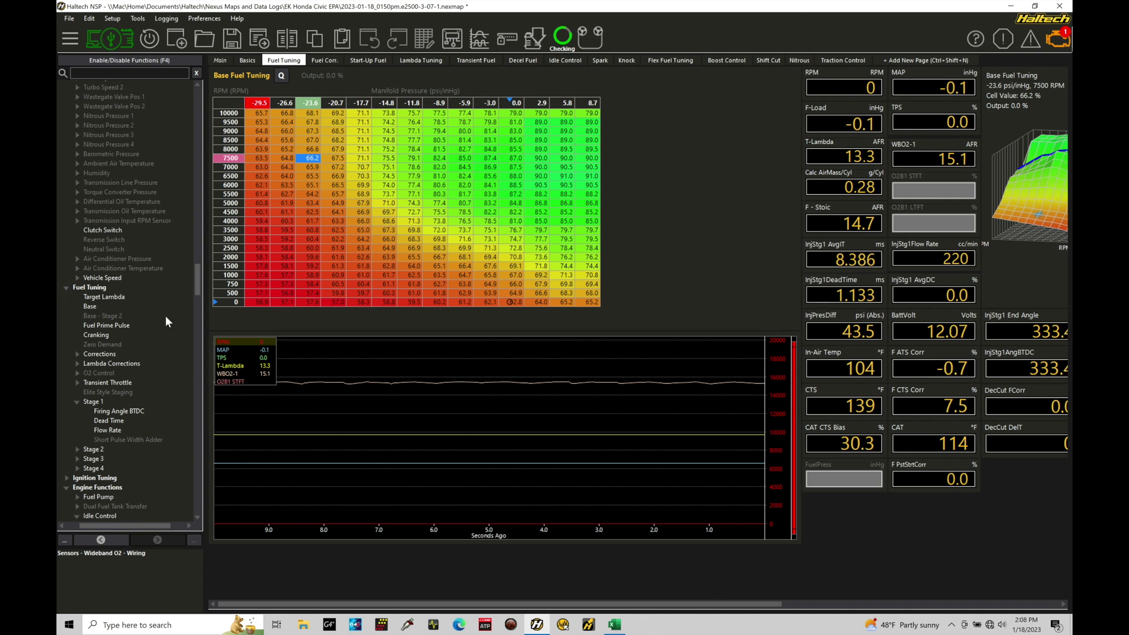
left_click(98, 400)
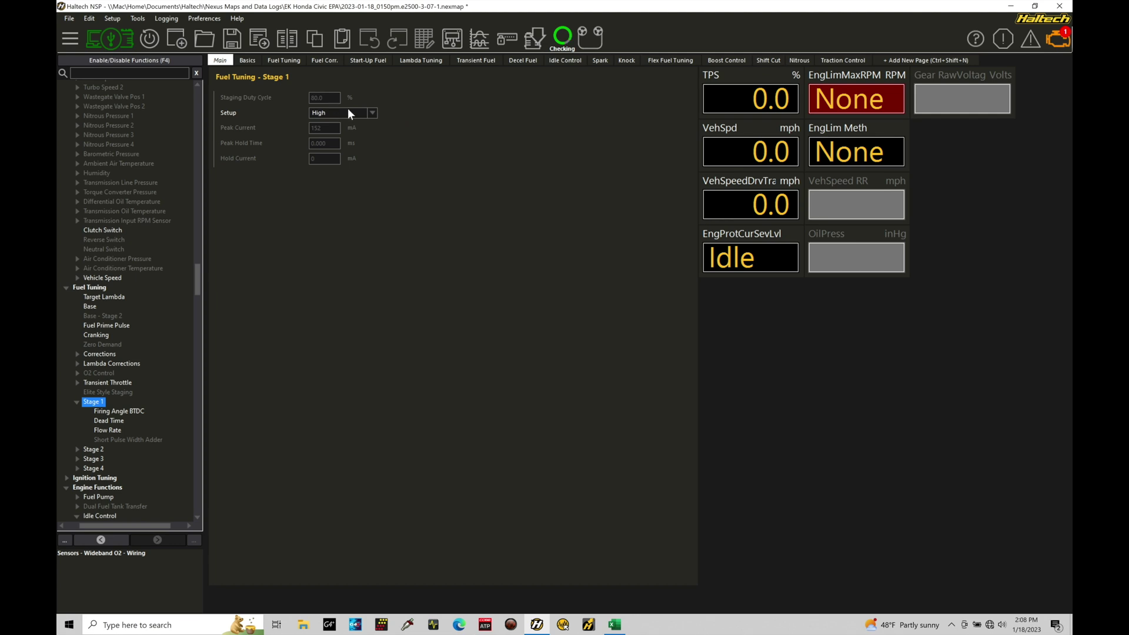
left_click(117, 429)
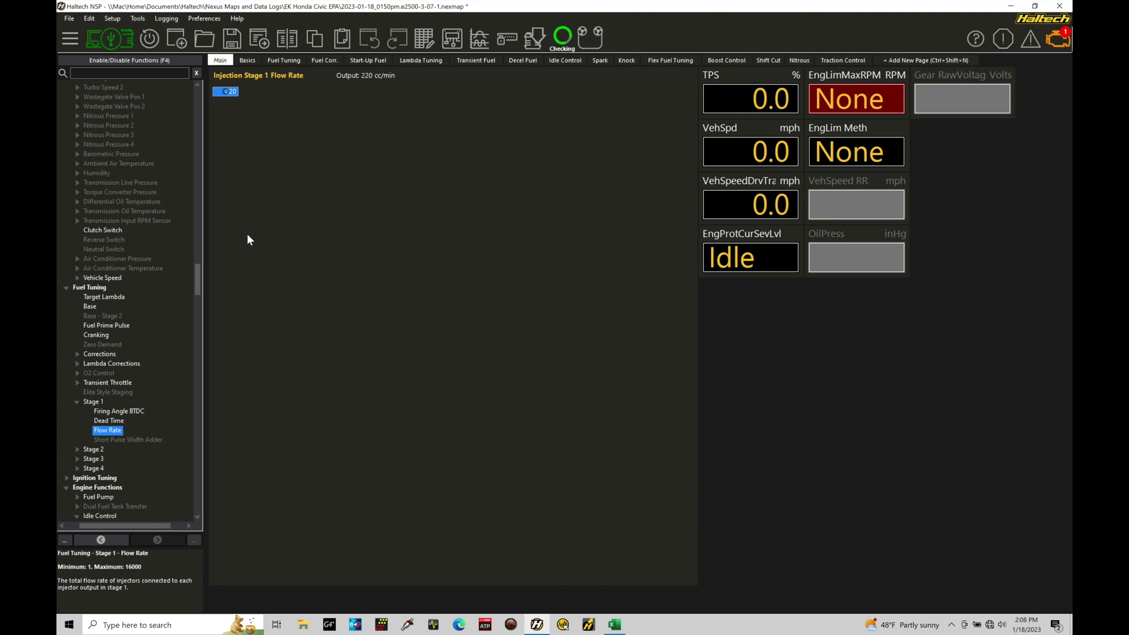
left_click(121, 421)
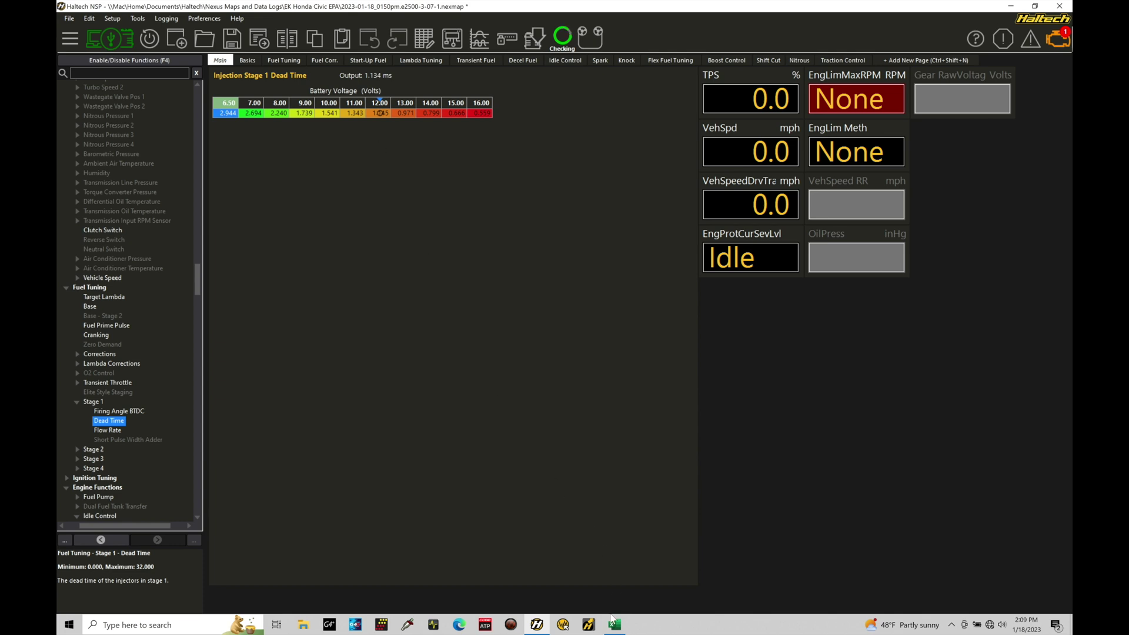
Set every cell of the Stage 1 Firing Angle BTDC map to 360
left_click(119, 411)
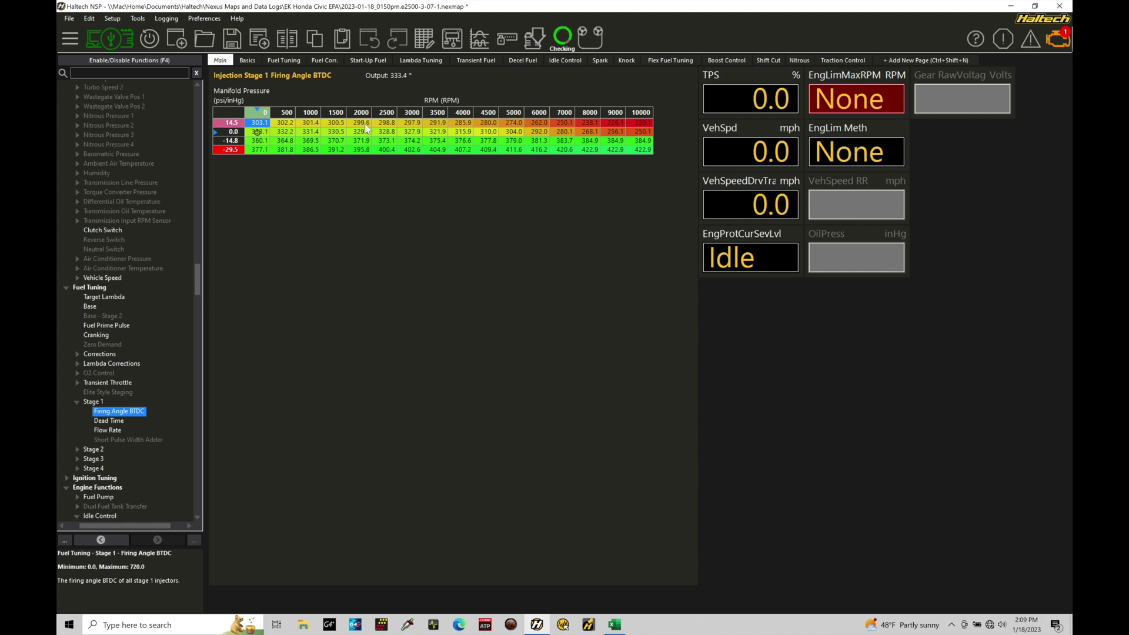
left_click_drag(263, 125, 386, 131)
left_click_drag(594, 143, 633, 148)
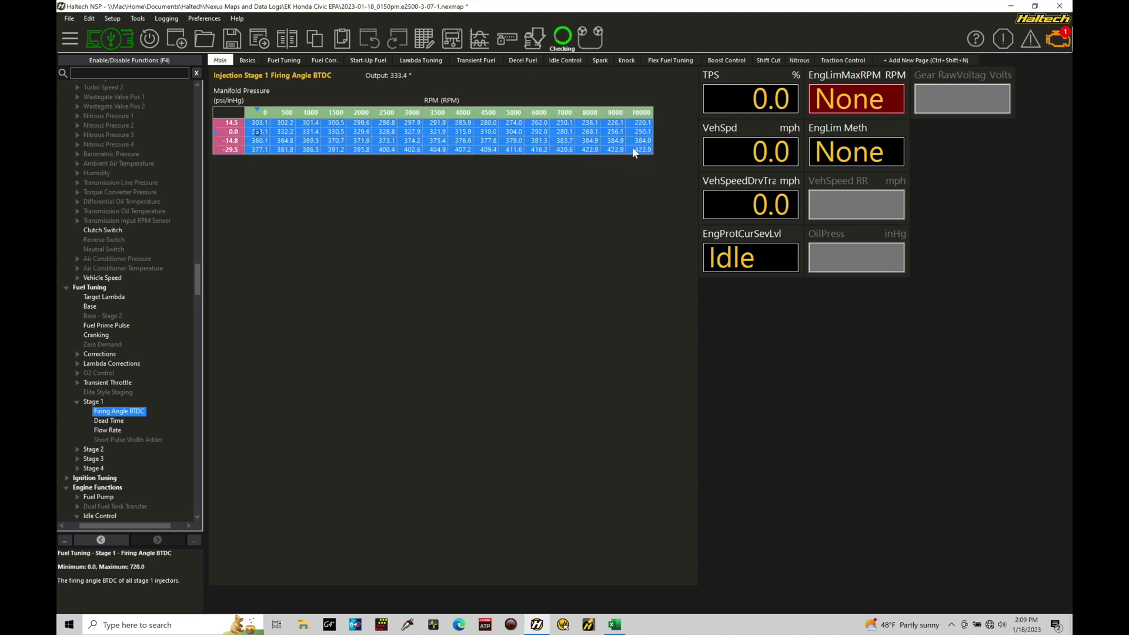
type("360")
key("Return")
left_click(539, 131)
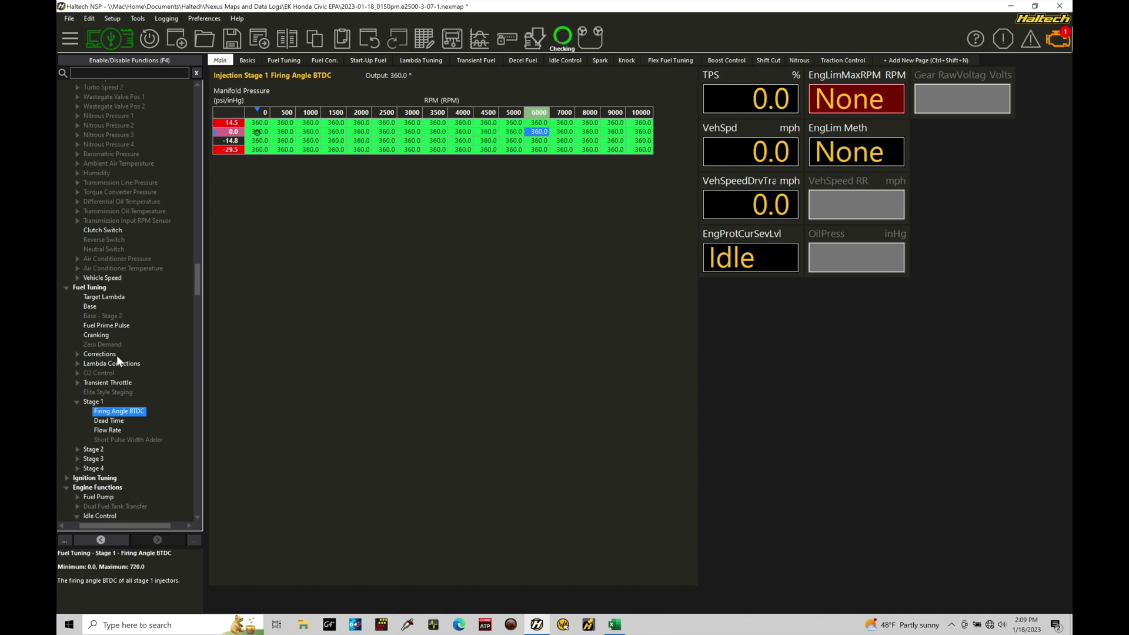
Collapse the Stage 1 branch and show the Engine Functions overview page
left_click(77, 402)
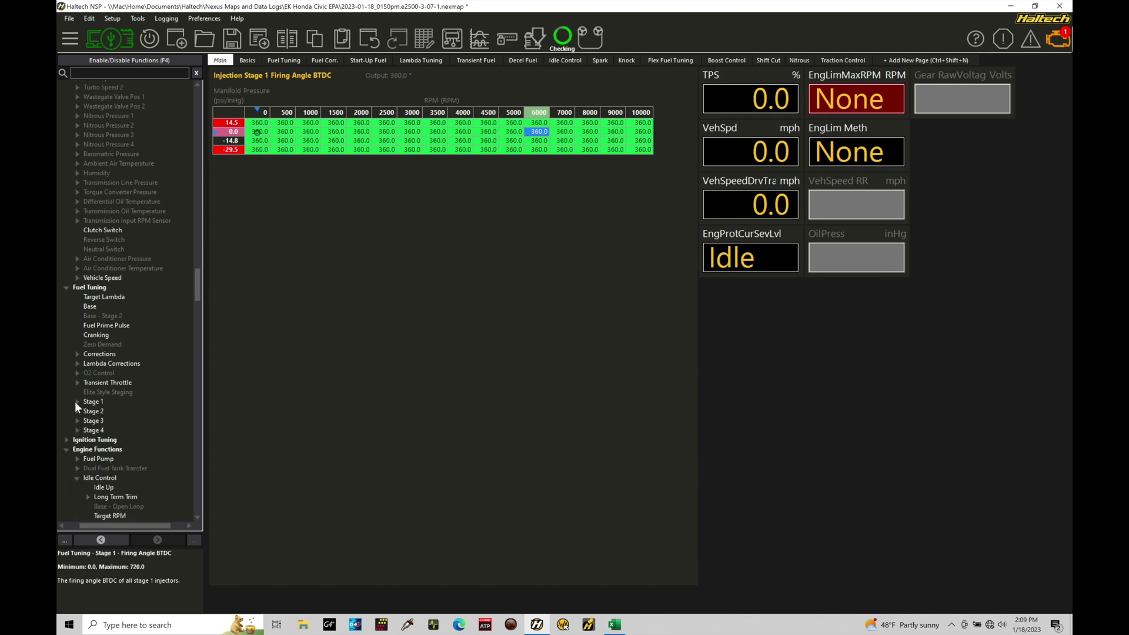
left_click_drag(197, 277, 197, 318)
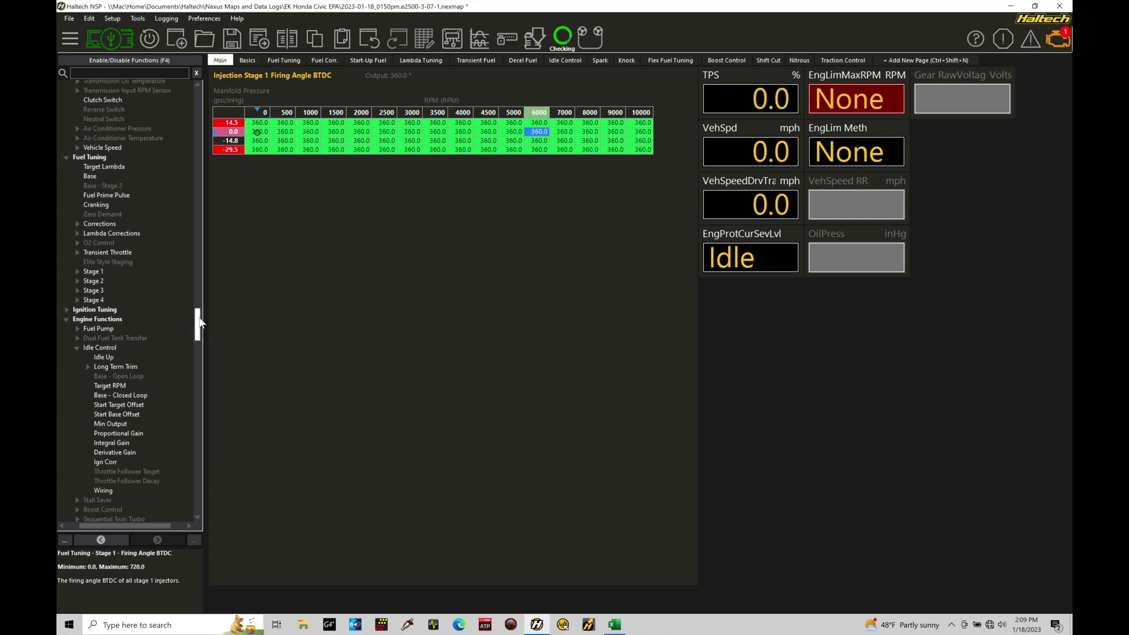
left_click(106, 319)
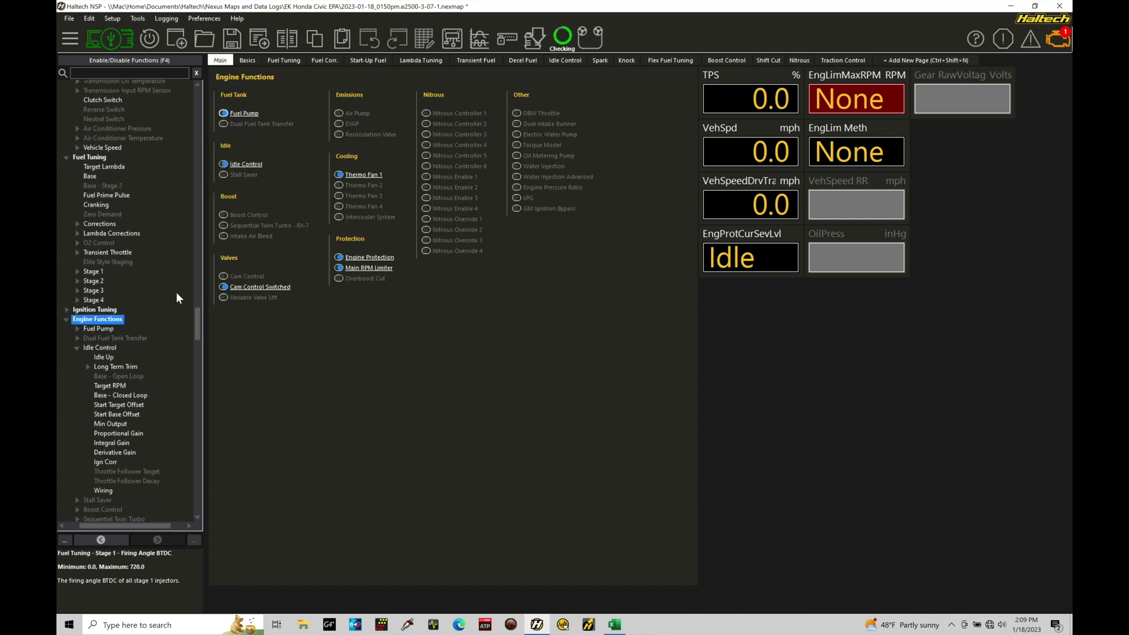
Switch off Decel Cut on the Engine Functions – Decel page, leaving TPS detection mode
scroll(155, 362, "down", 7)
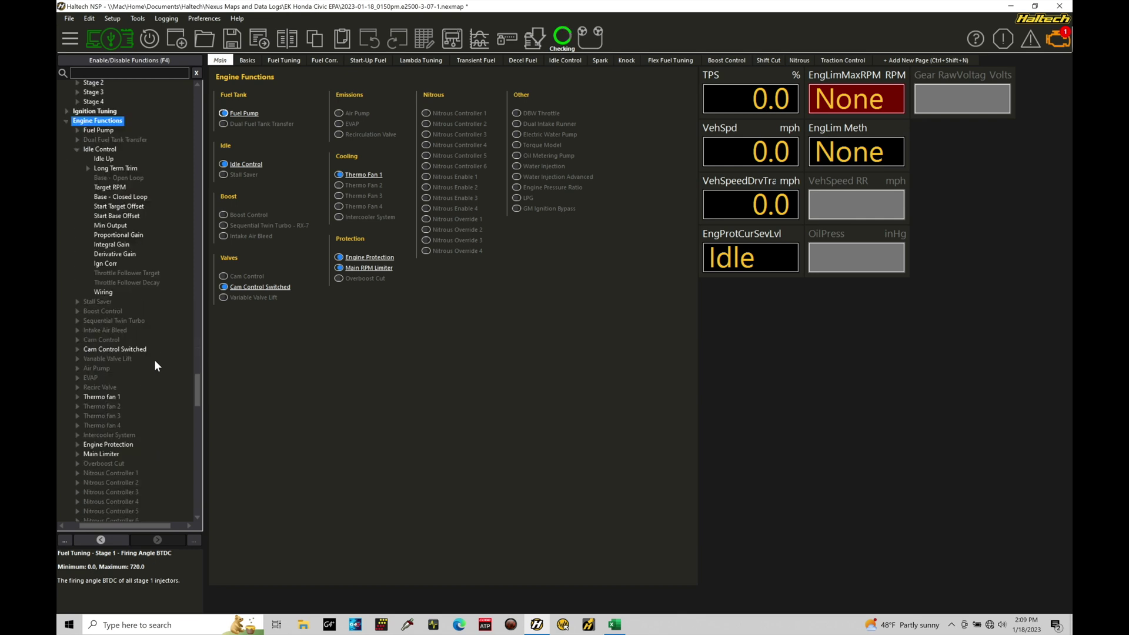
scroll(155, 361, "down", 4)
scroll(155, 361, "down", 2)
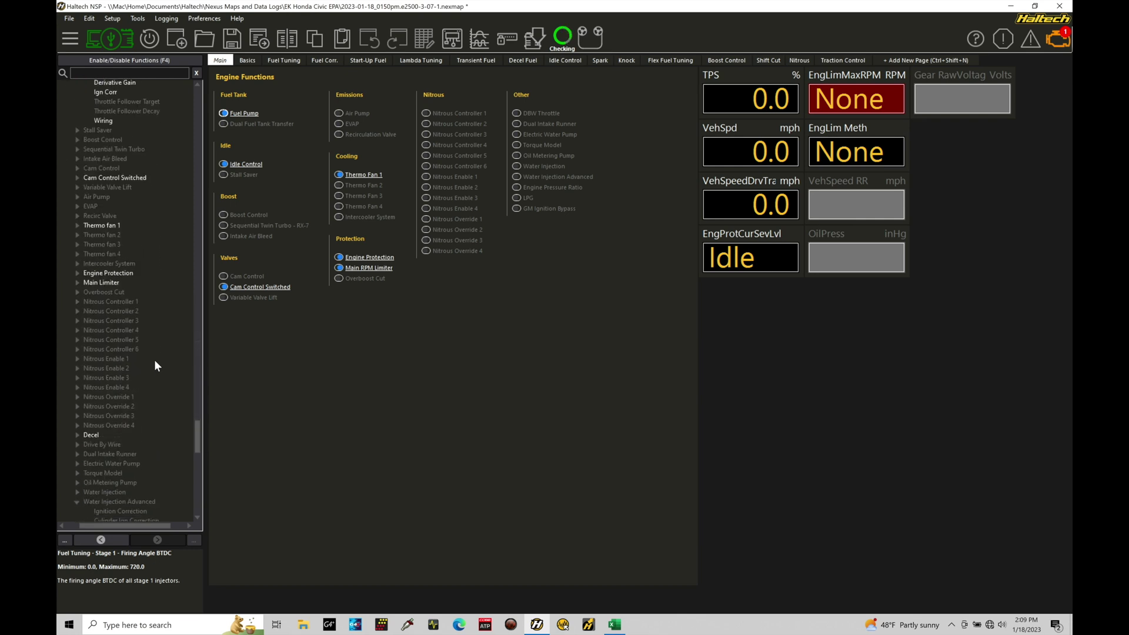
left_click(94, 434)
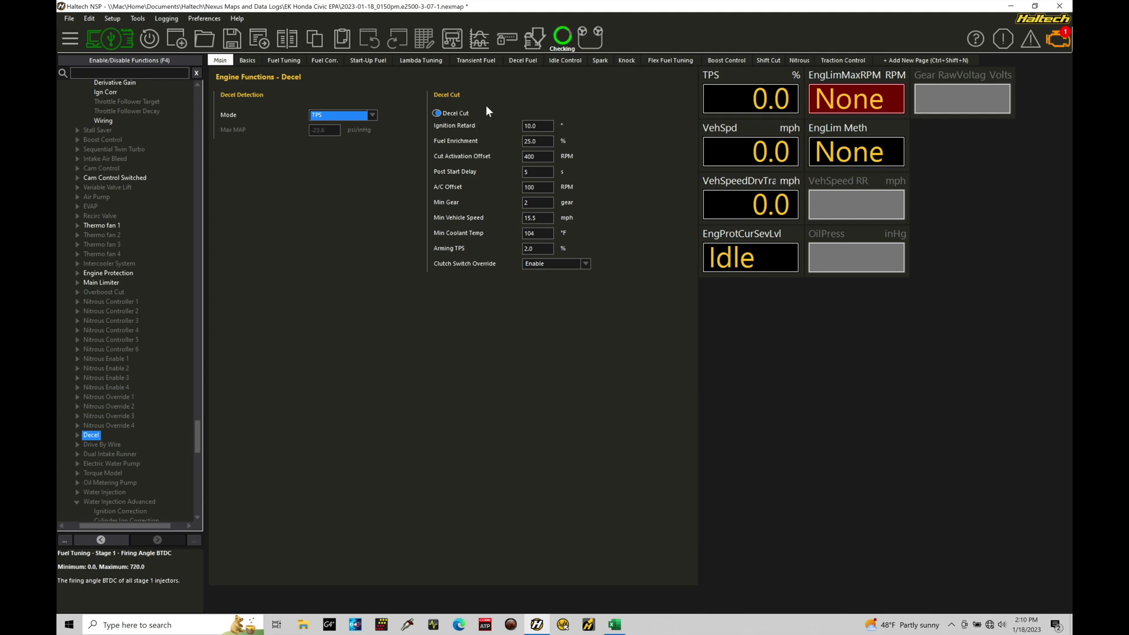
left_click(436, 113)
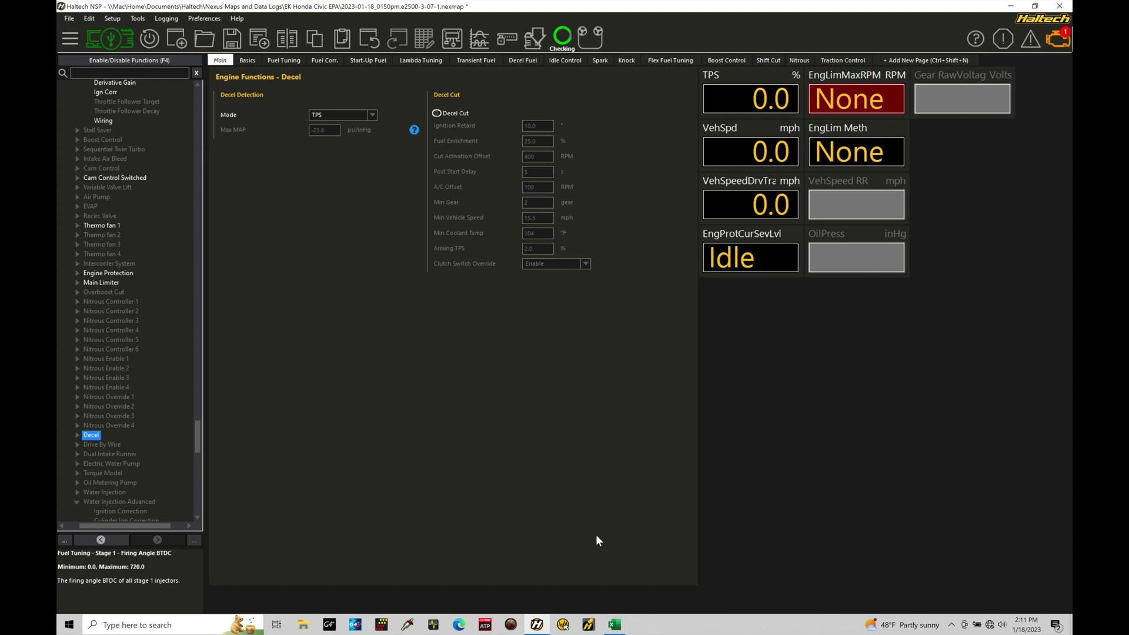
Switch to the NSP Course Calculator workbook in Excel and show its Injection Timing sheet
left_click(615, 624)
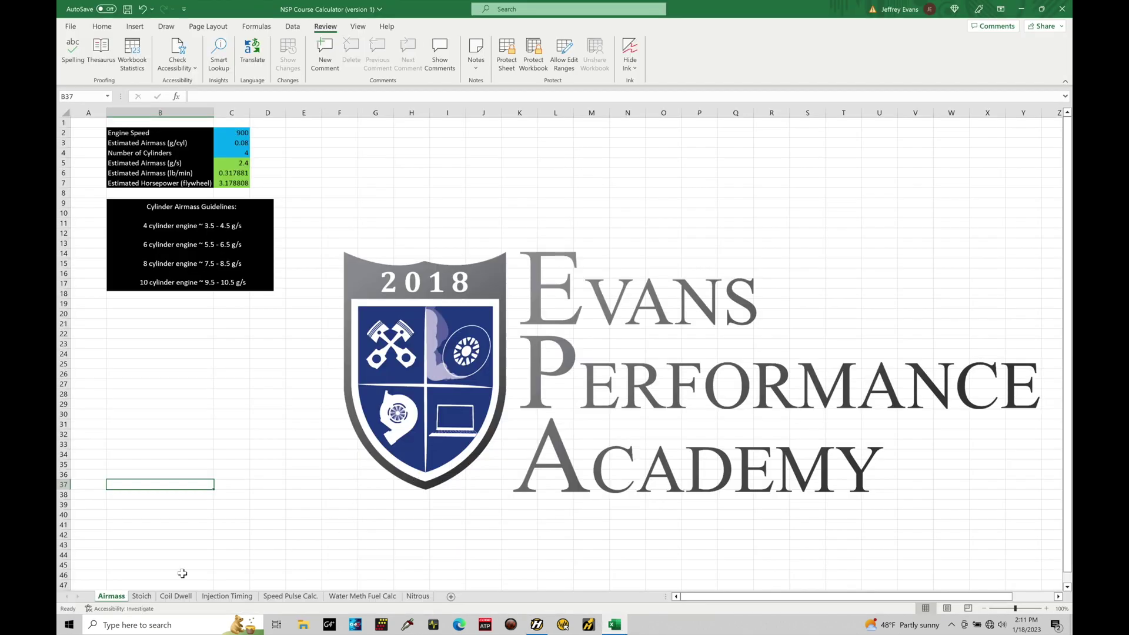
left_click(244, 597)
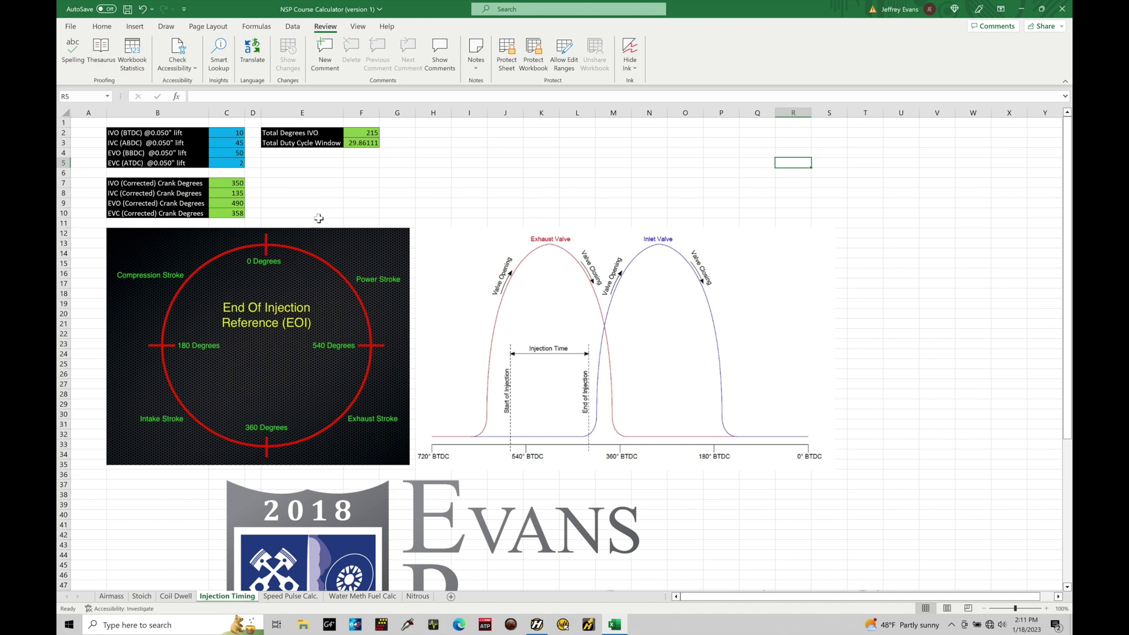